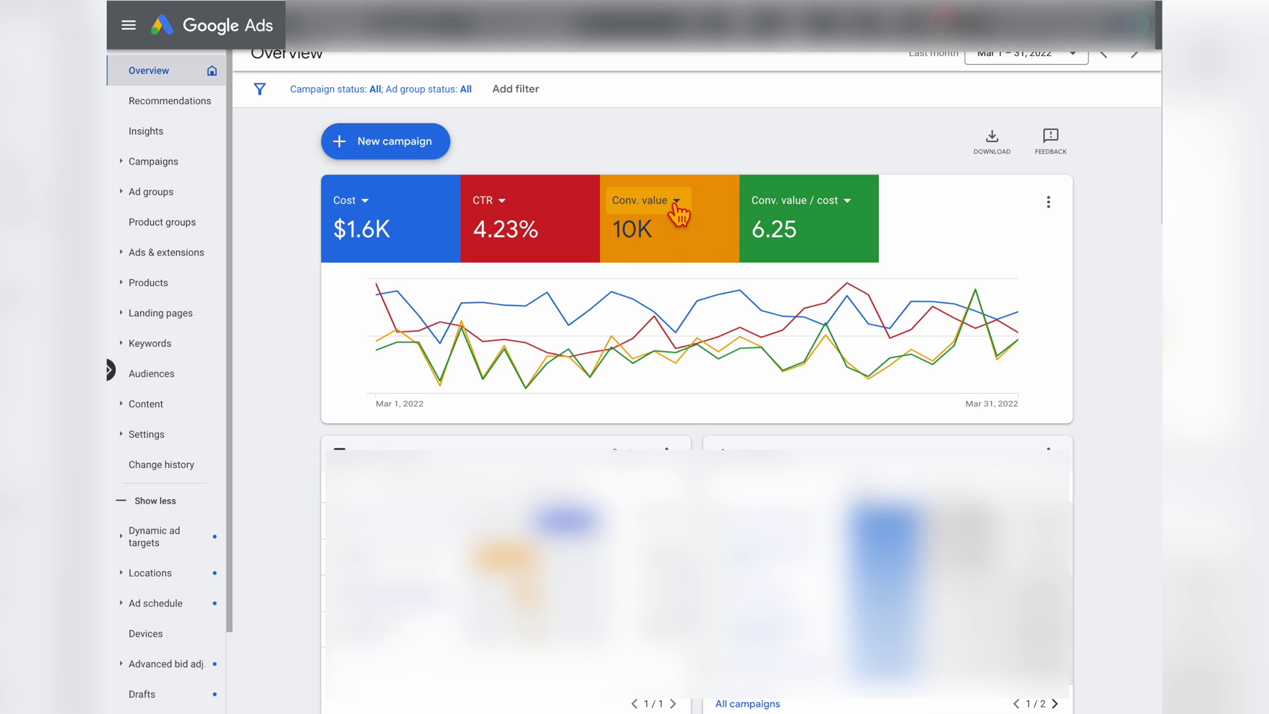
Try Conversions in the third tile, then restore the Conv. value and Conv. value / cost tiles
left_click(687, 218)
left_click(661, 326)
left_click(836, 202)
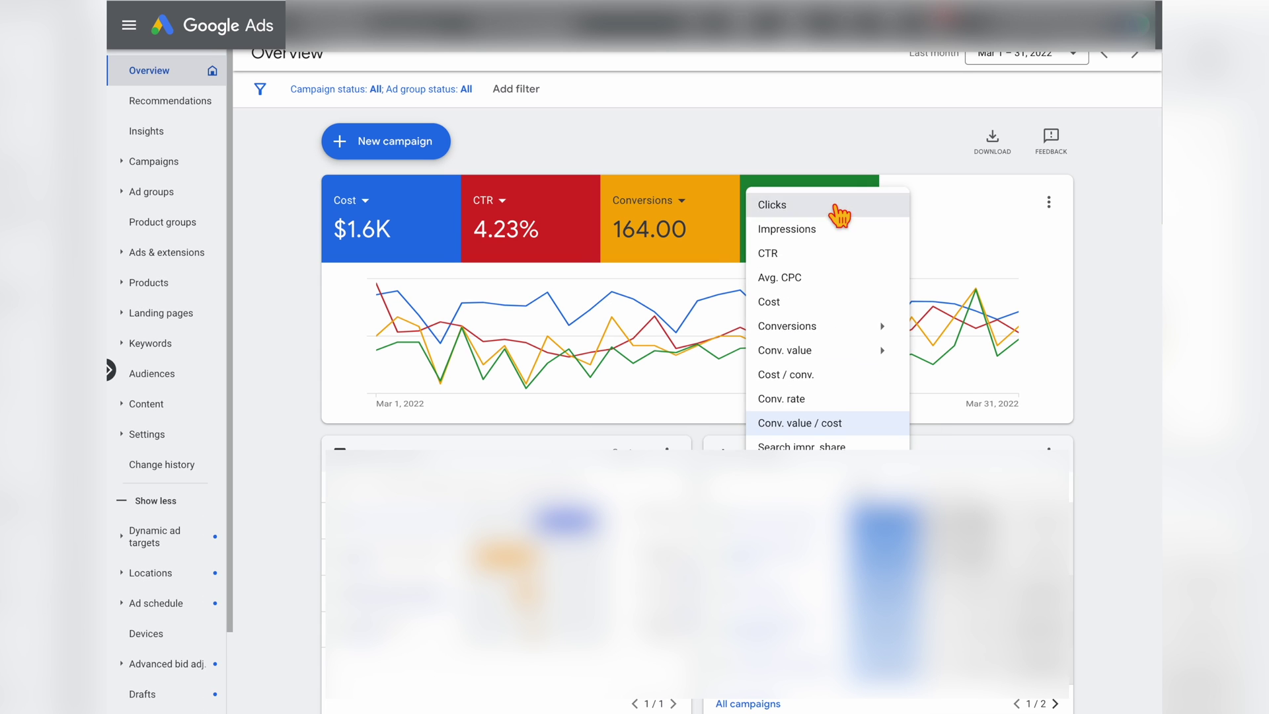
left_click(823, 399)
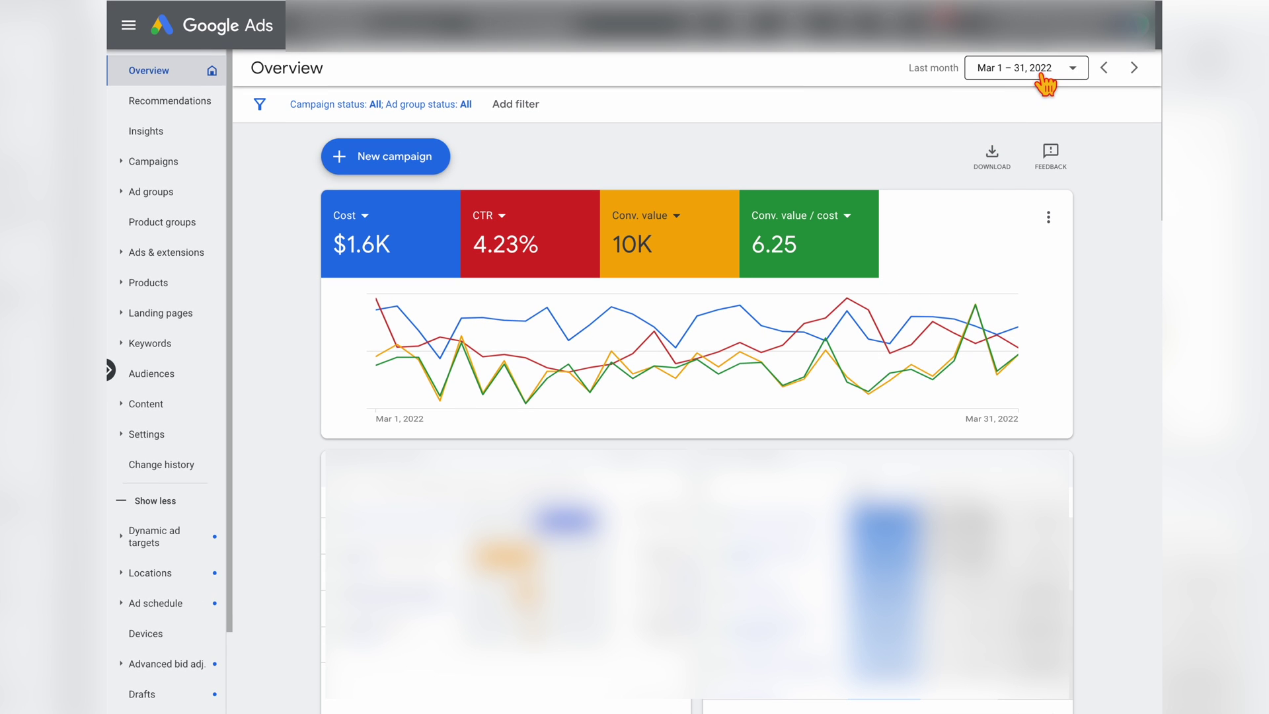
Compare Last month (March 2022) with the previous period, Feb 1 – 28, 2022
left_click(1029, 78)
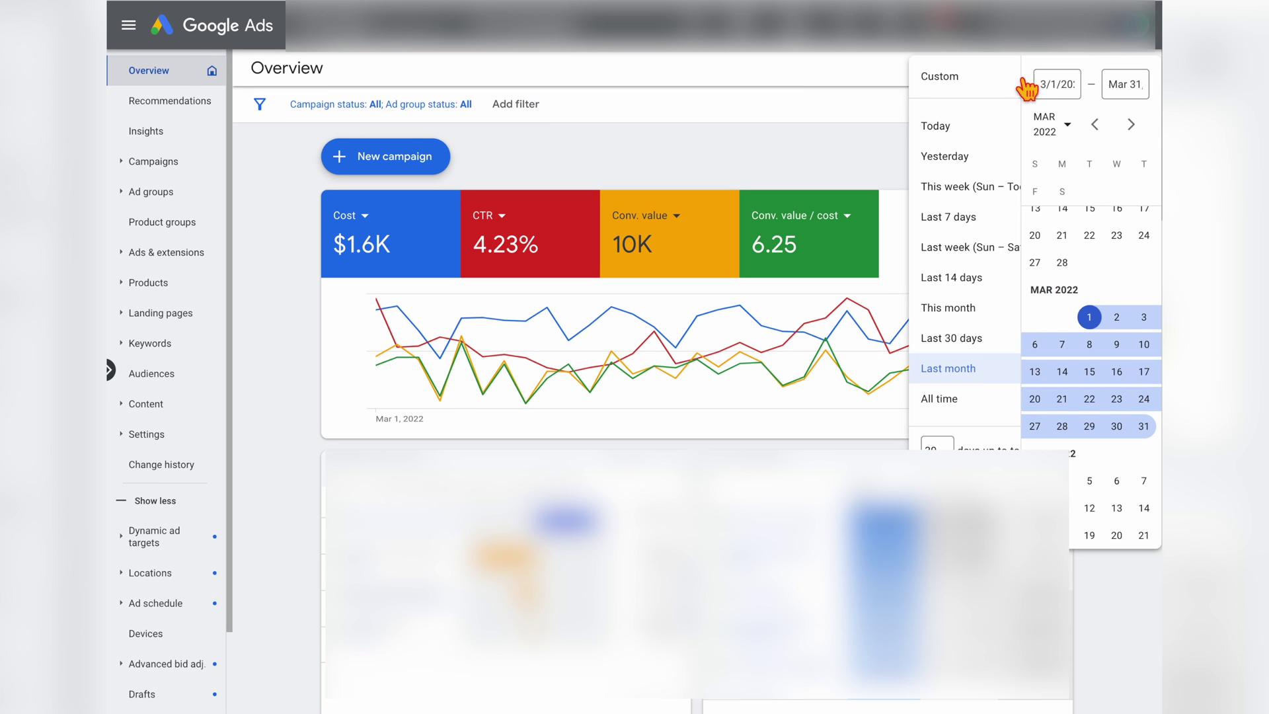
mouse_move(965, 248)
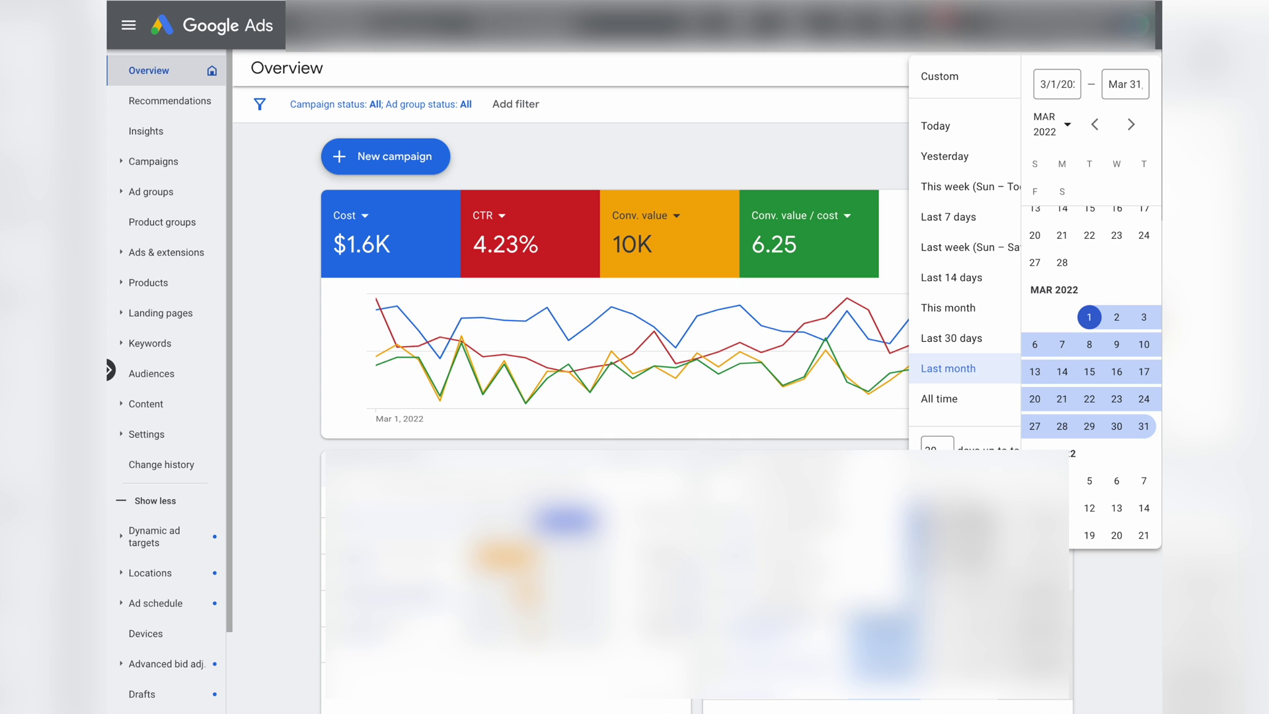
left_click(1129, 667)
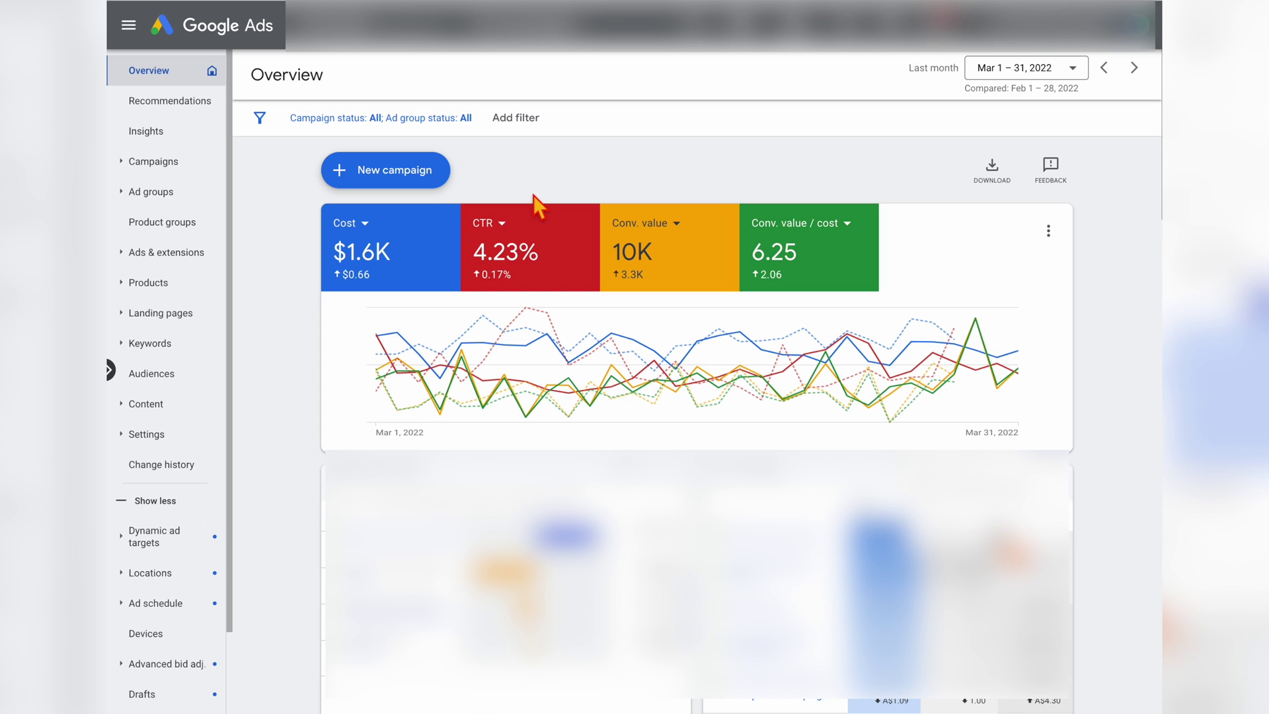
Switch the second overview tile to Clicks and the first tile to Avg. CPC ($0.74)
left_click(502, 225)
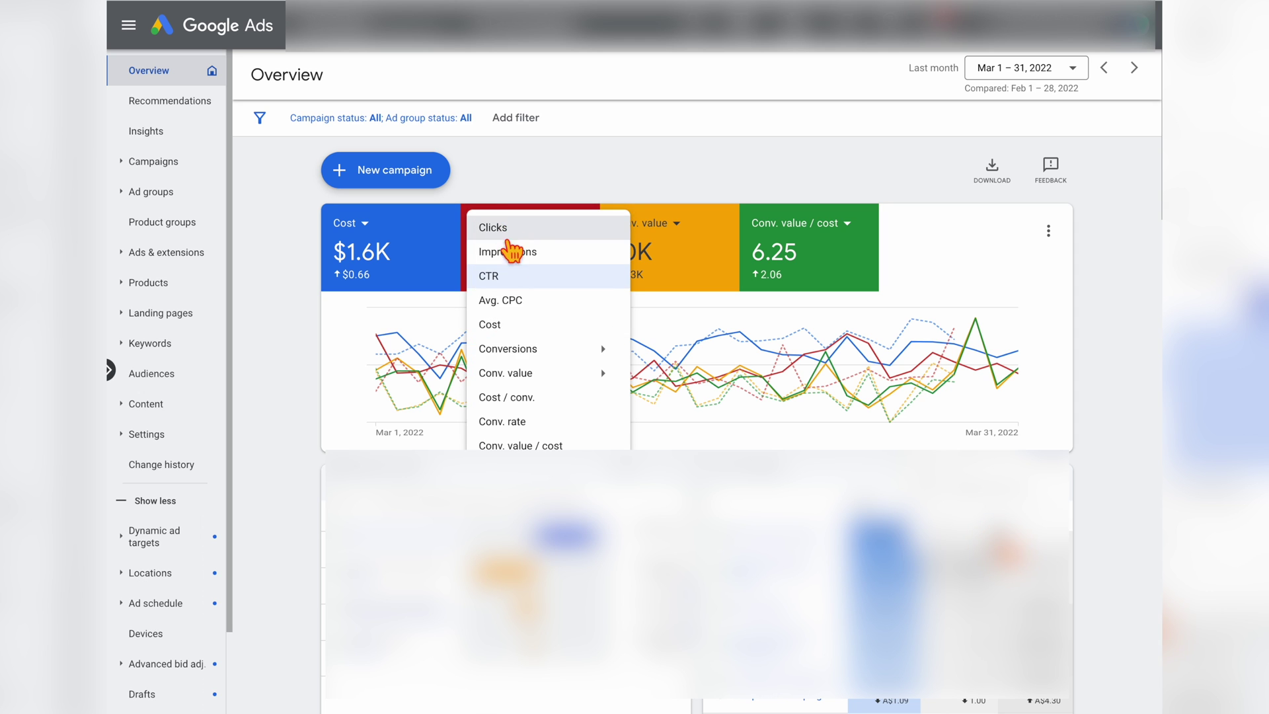
left_click(516, 248)
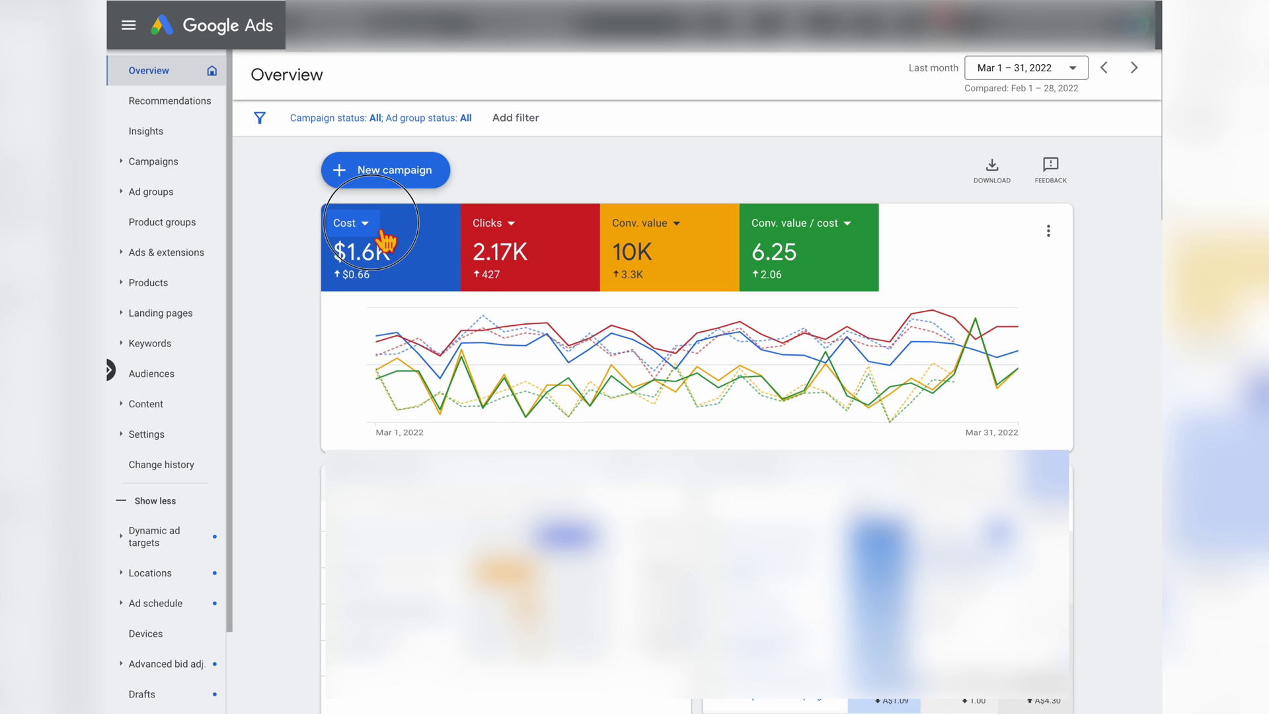
left_click(360, 223)
left_click(441, 259)
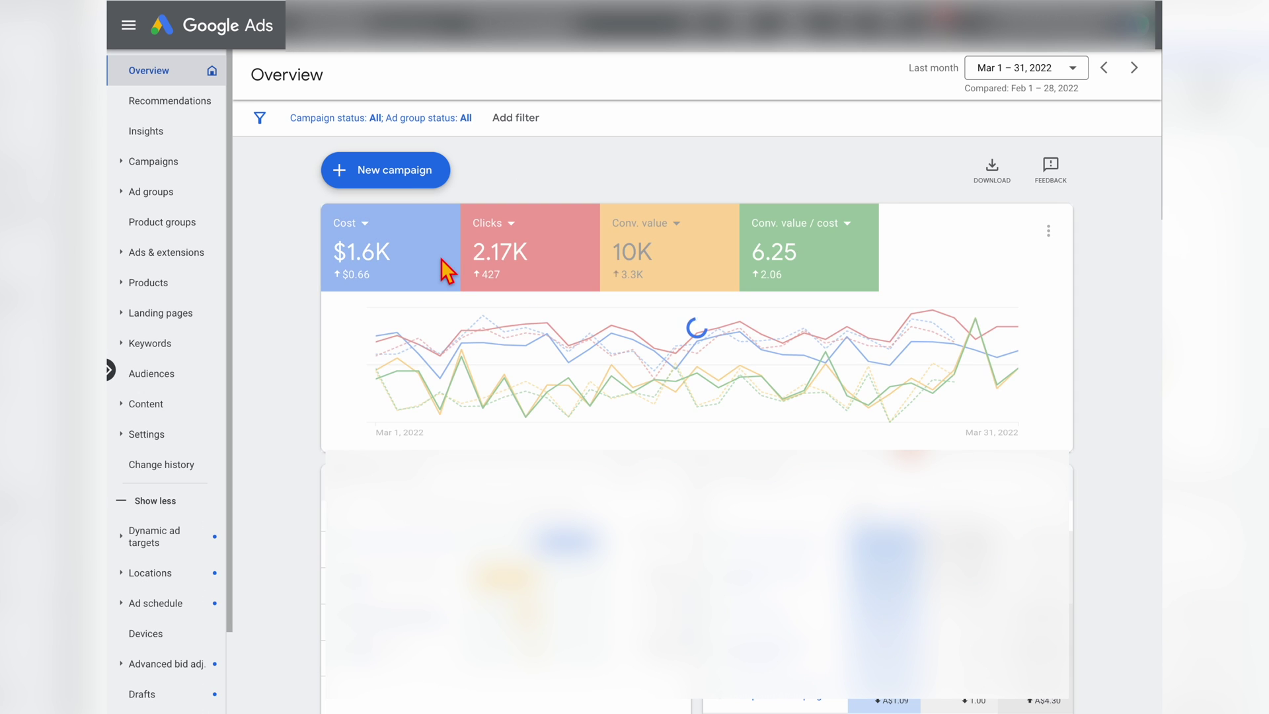
left_click(413, 225)
left_click(420, 301)
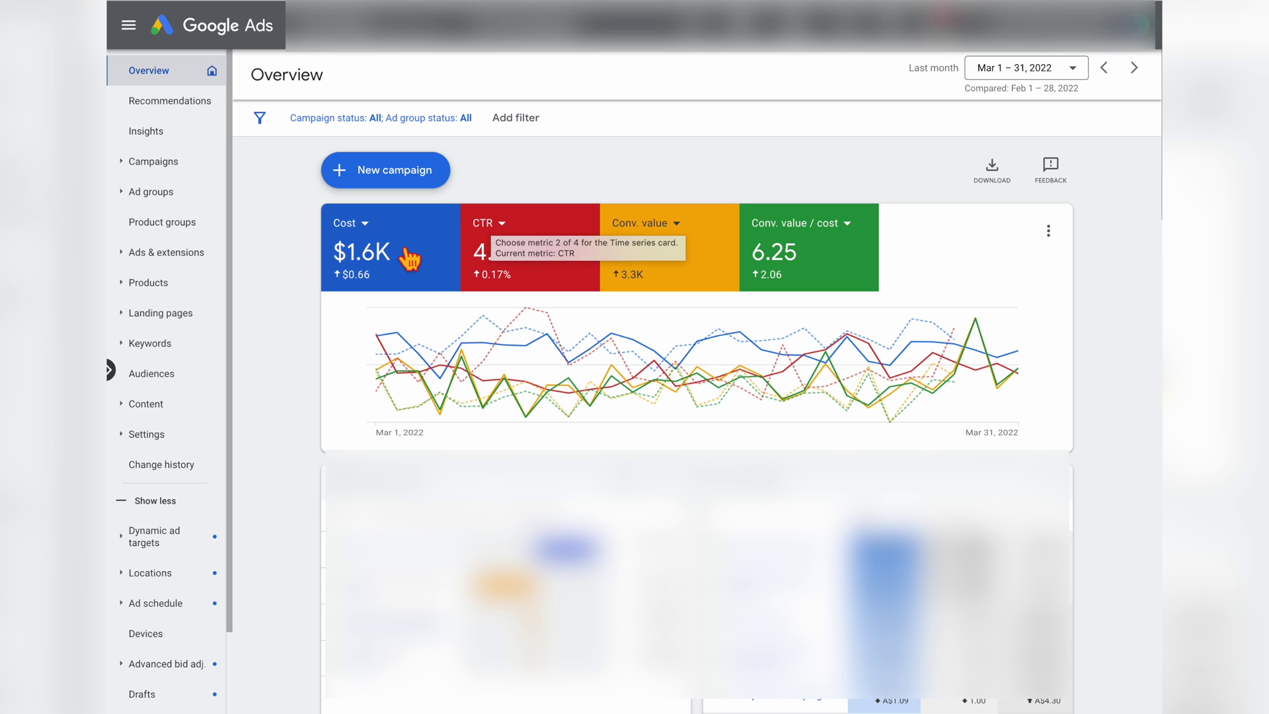
mouse_move(436, 260)
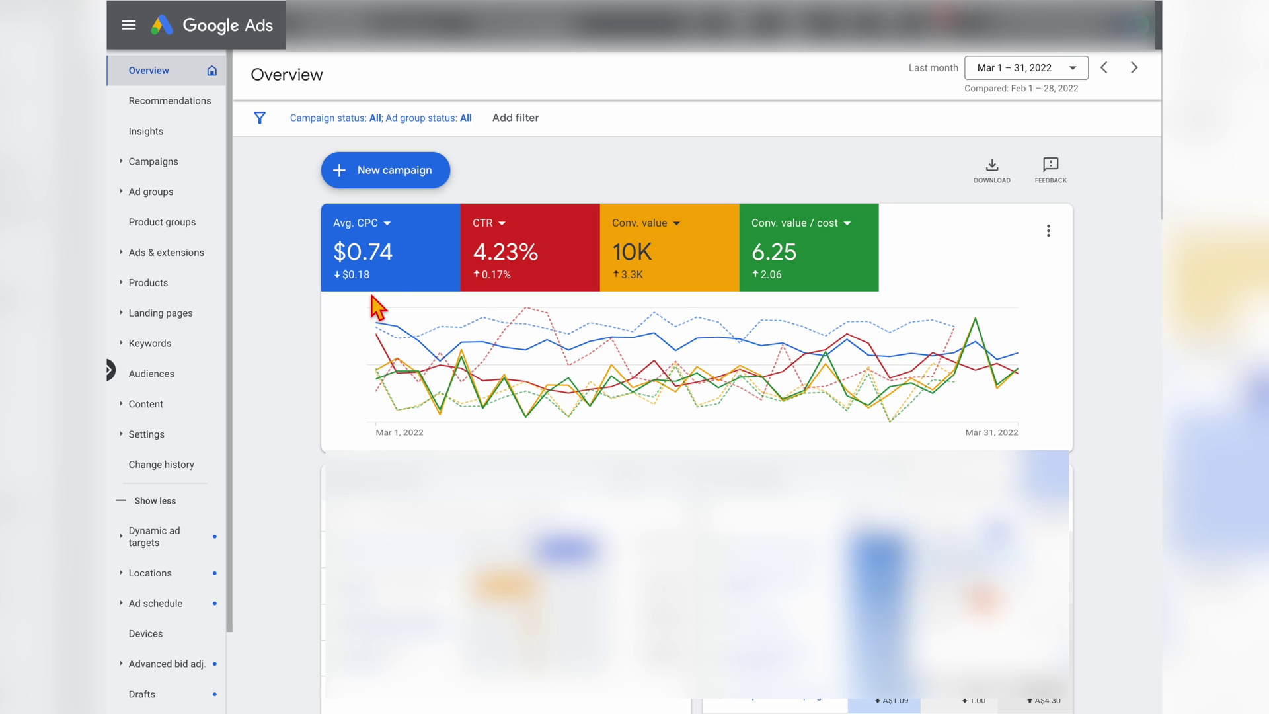
mouse_move(673, 276)
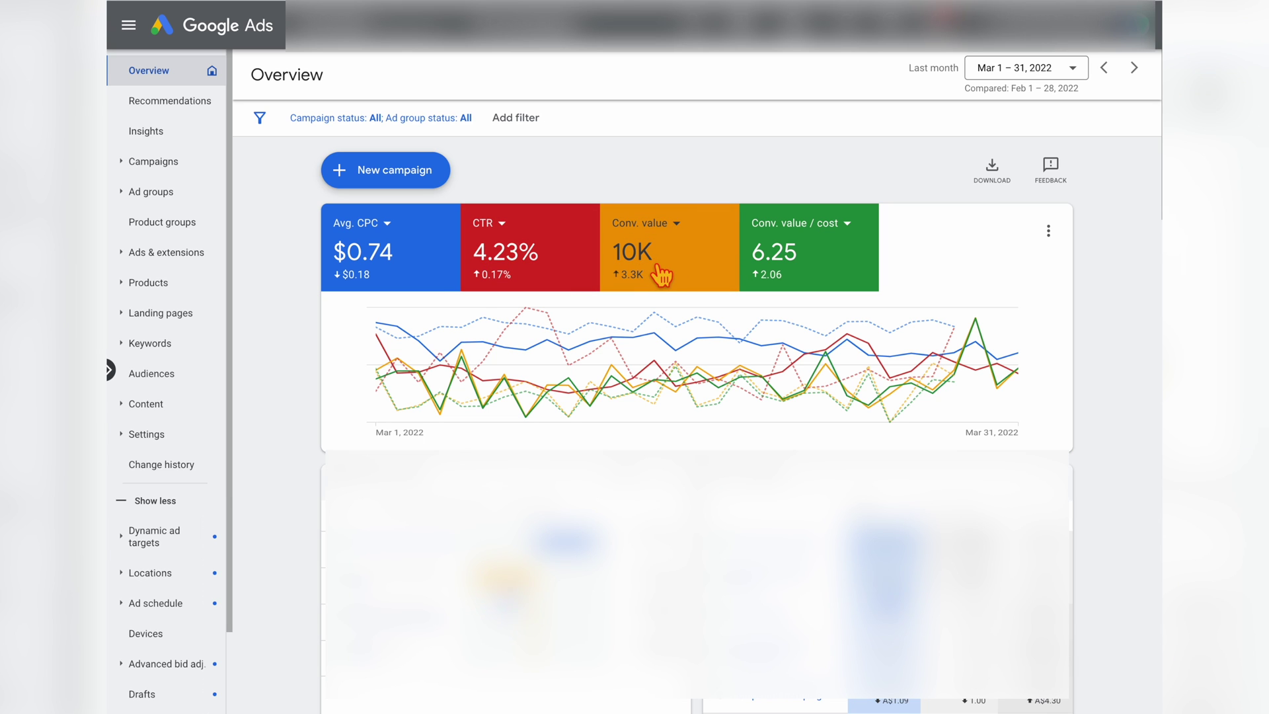
mouse_move(399, 264)
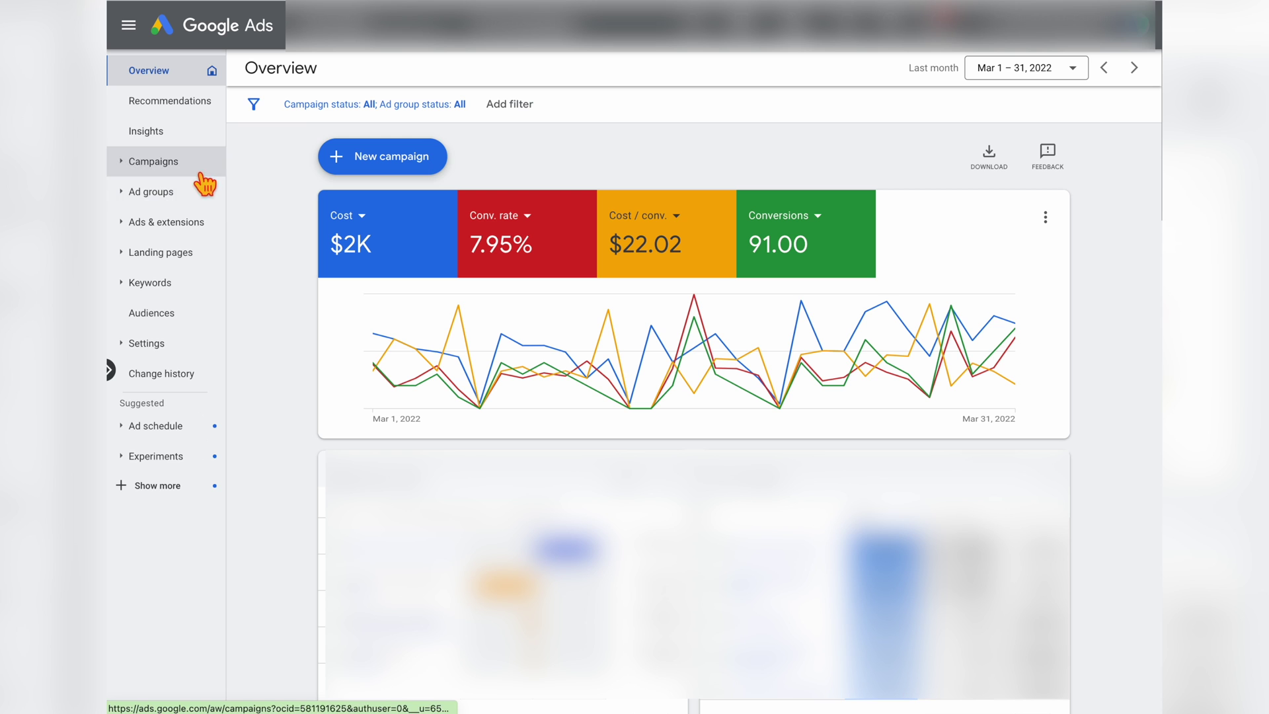
Open the Campaigns table and apply Segment > Conversions > Conversion action
left_click(168, 167)
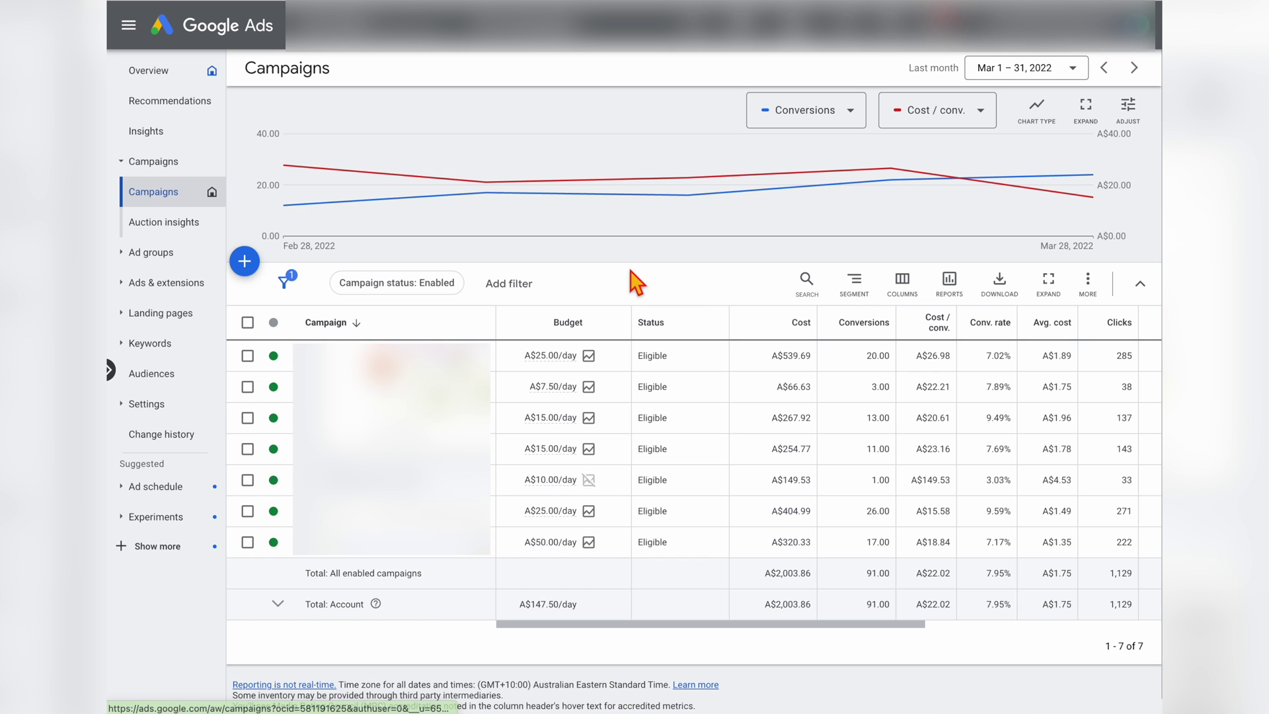
left_click(859, 303)
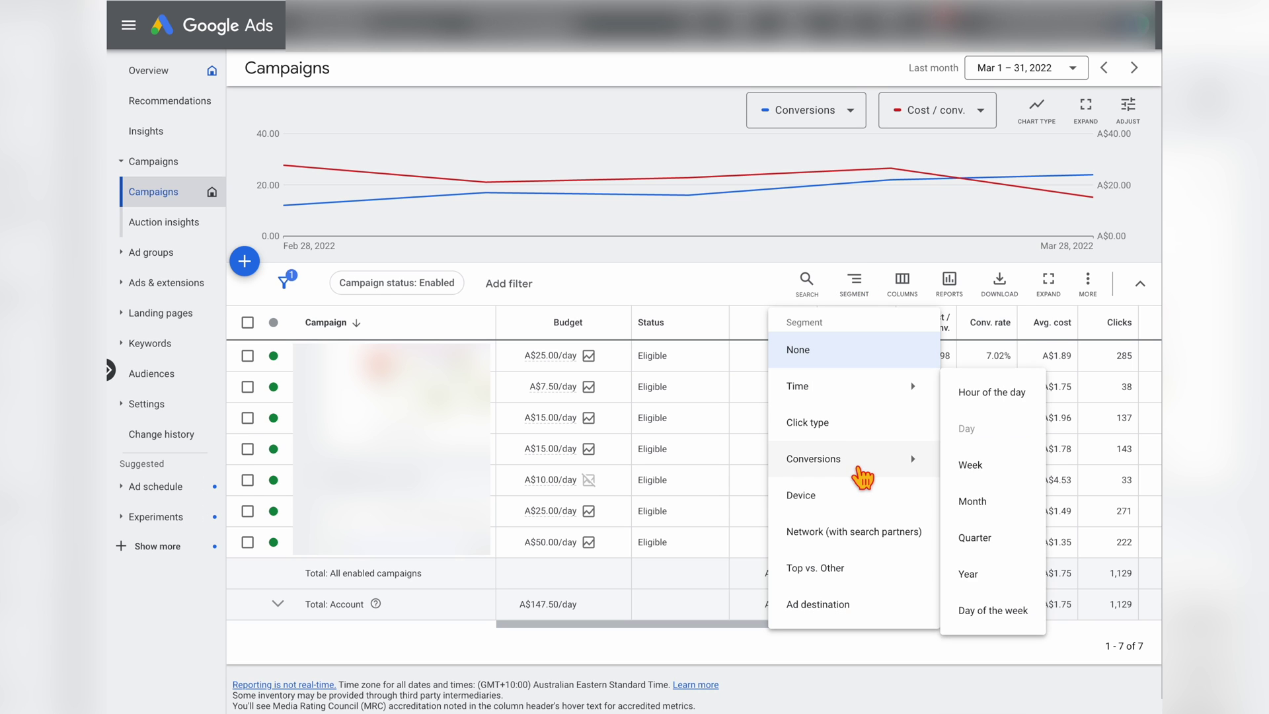
mouse_move(864, 479)
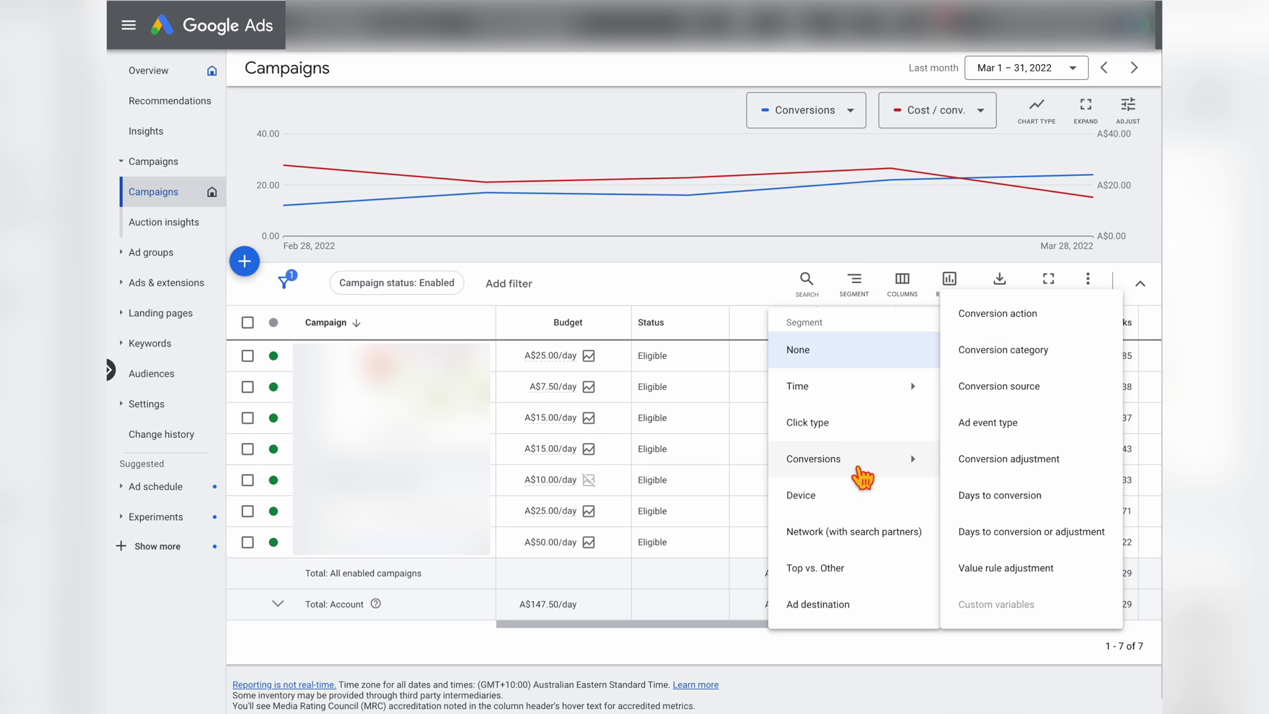
left_click(1000, 317)
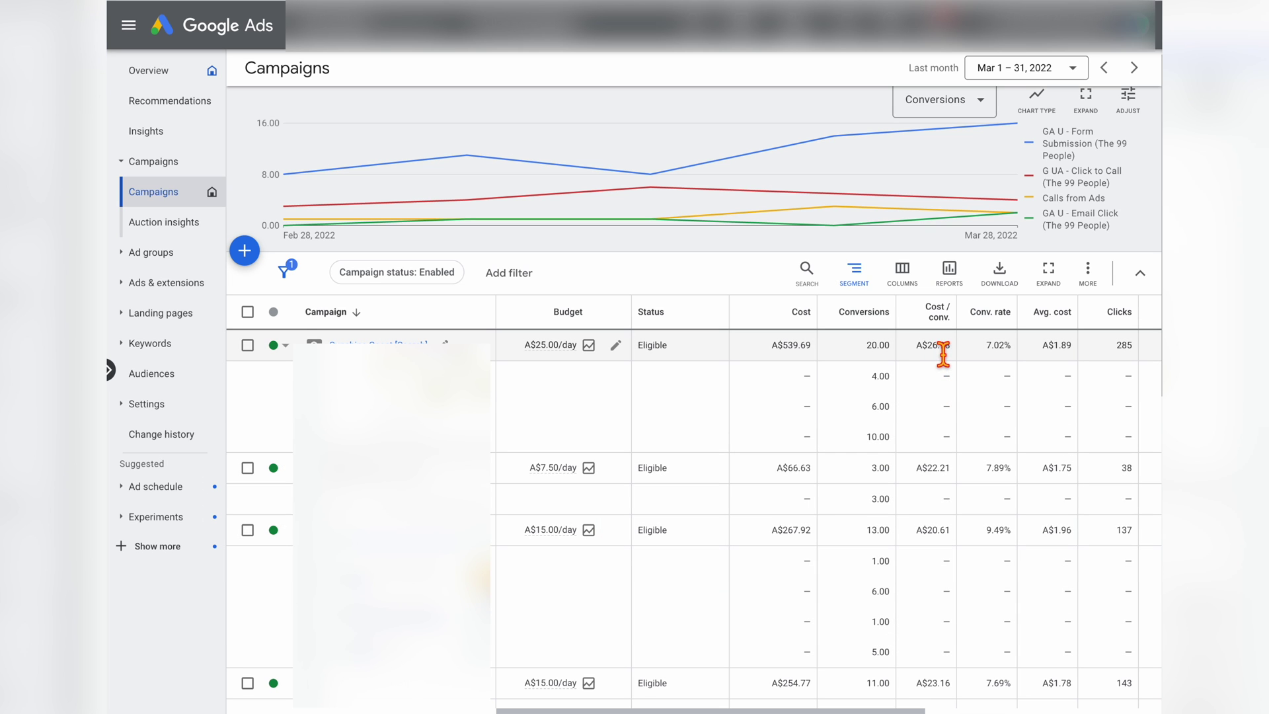
scroll(987, 341, "right", 3)
scroll(864, 420, "left", 1)
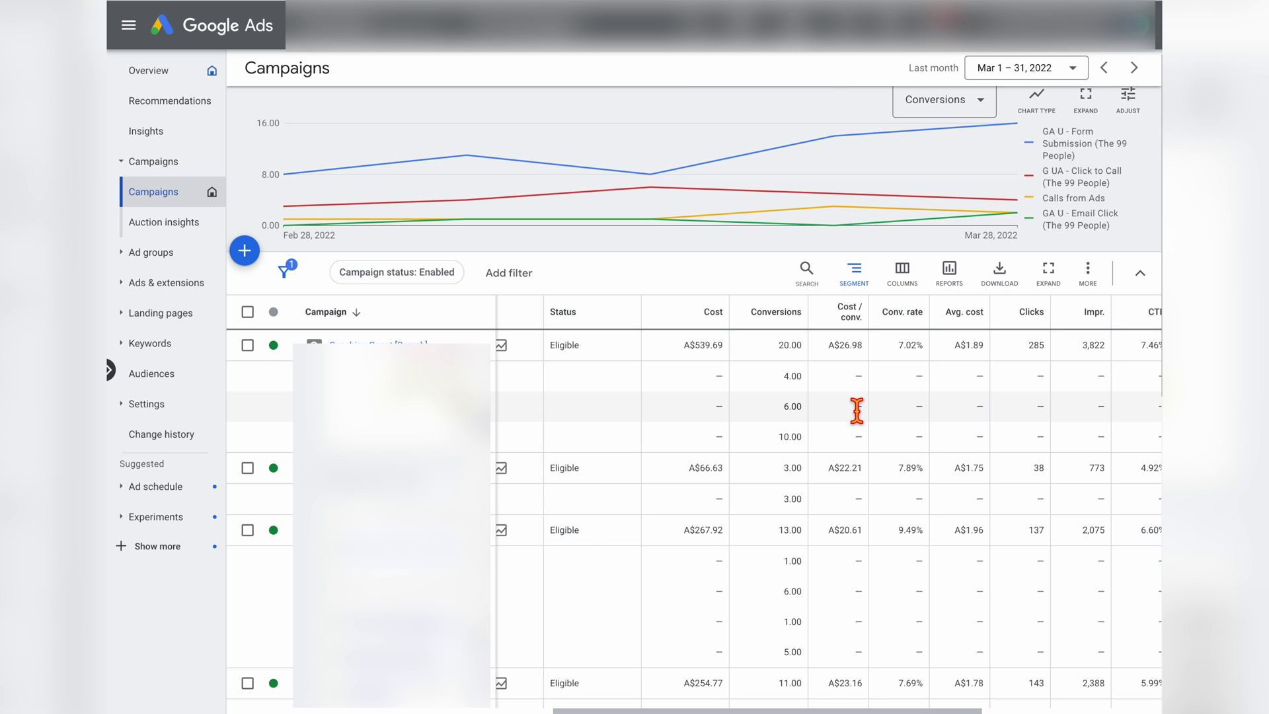
scroll(832, 568, "down", 10)
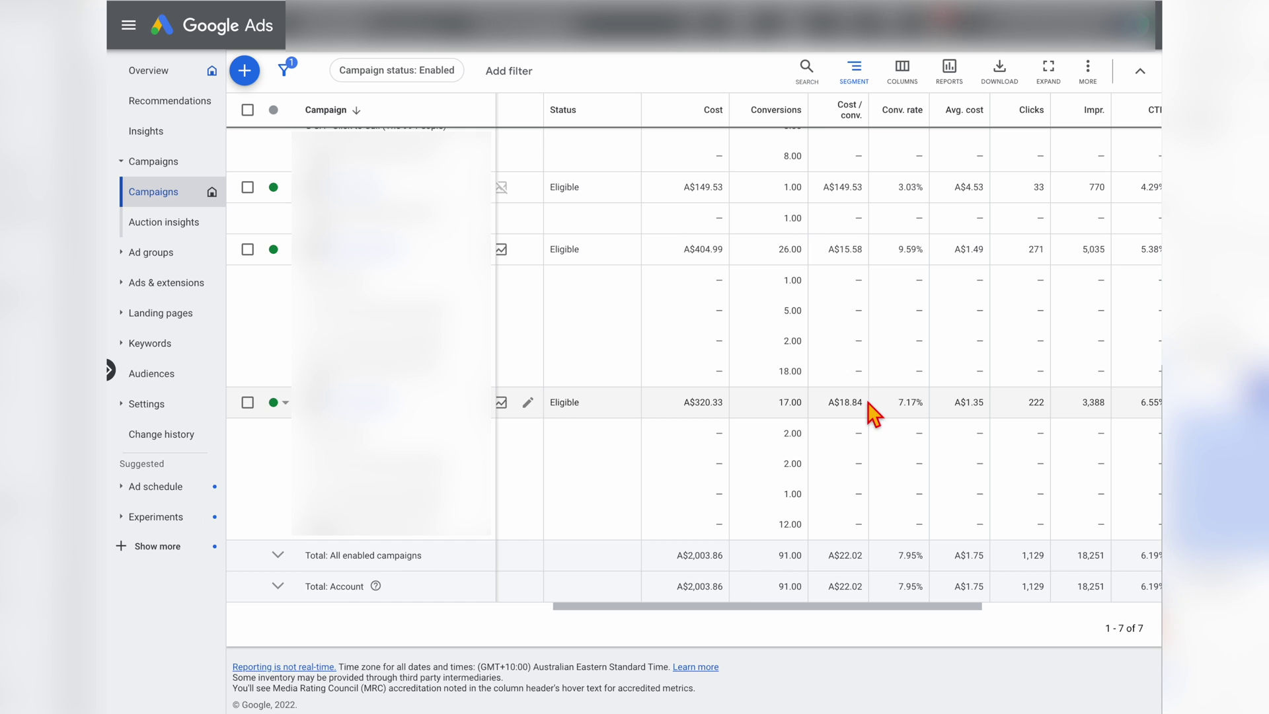
scroll(873, 413, "up", 3)
scroll(855, 539, "down", 1)
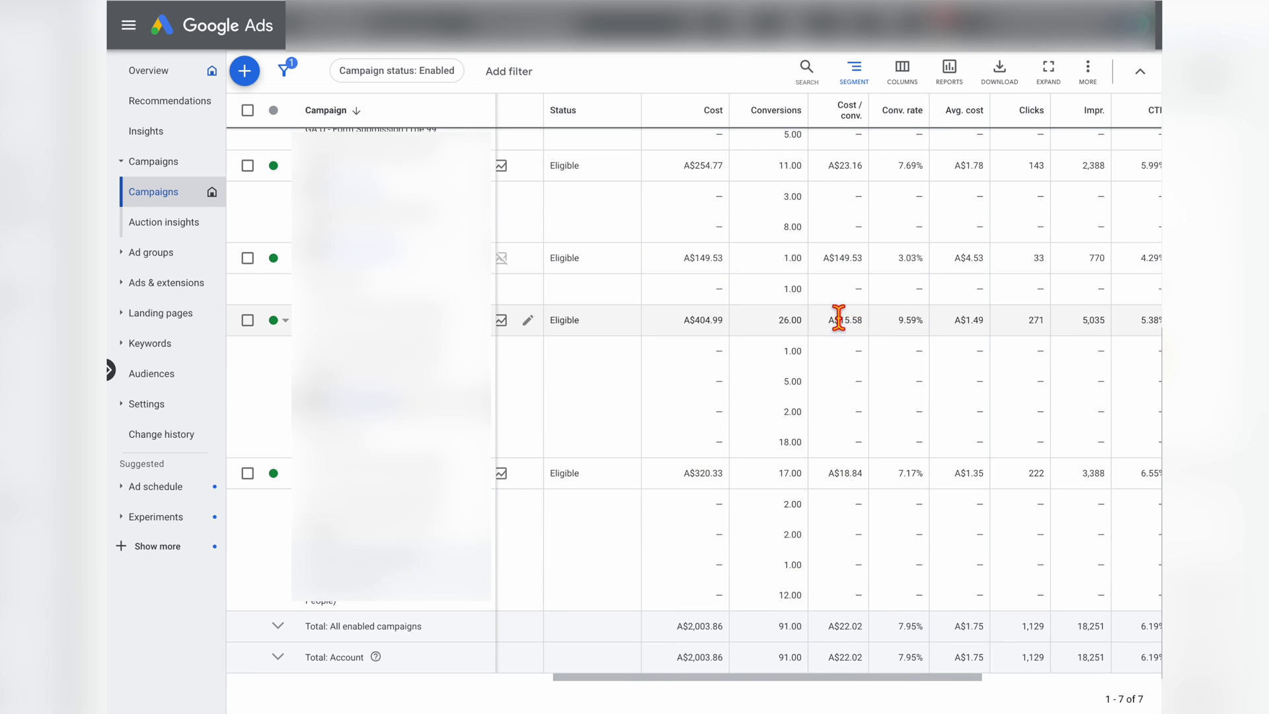
scroll(844, 327, "up", 2)
left_click_drag(825, 360, 867, 361)
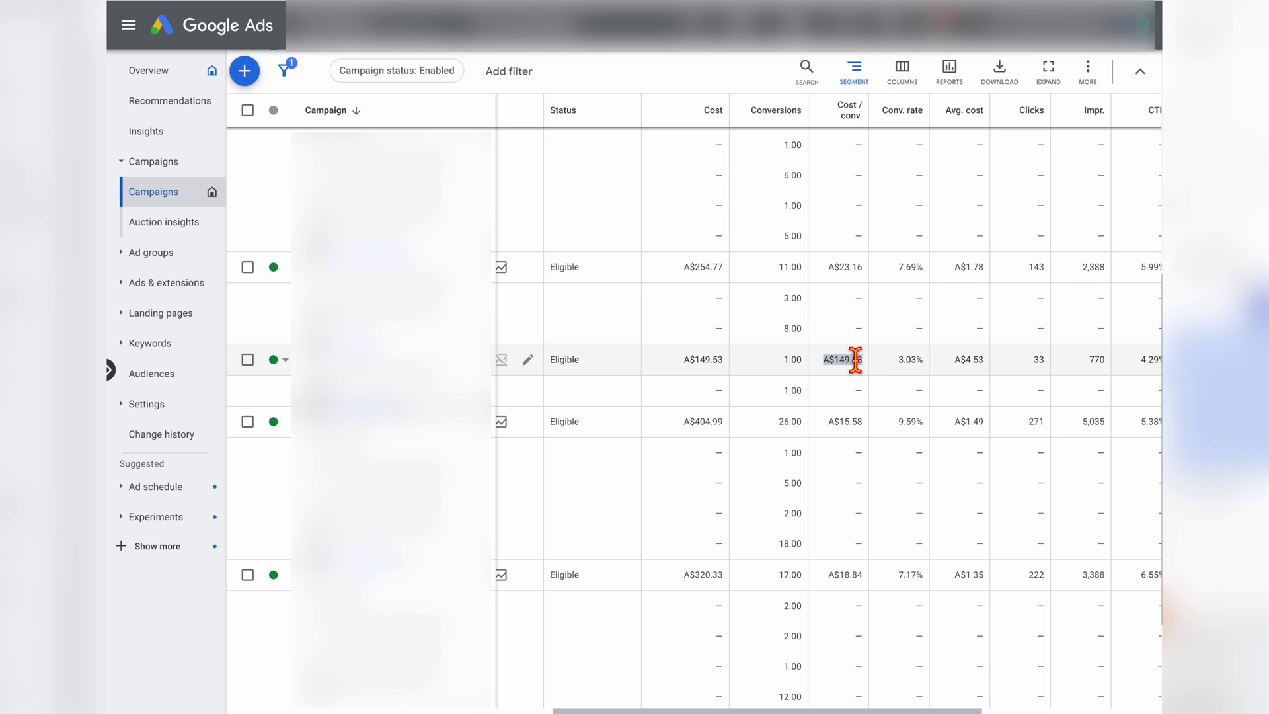
scroll(854, 361, "up", 4)
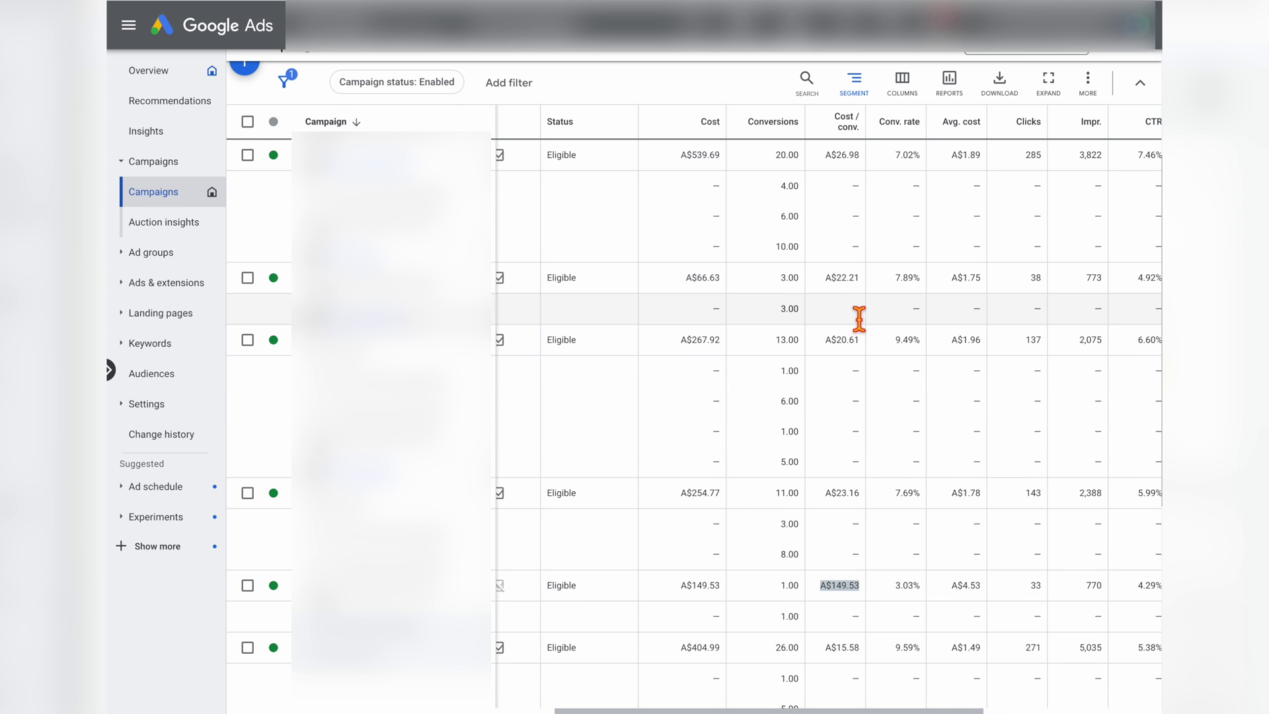
scroll(854, 289, "up", 1)
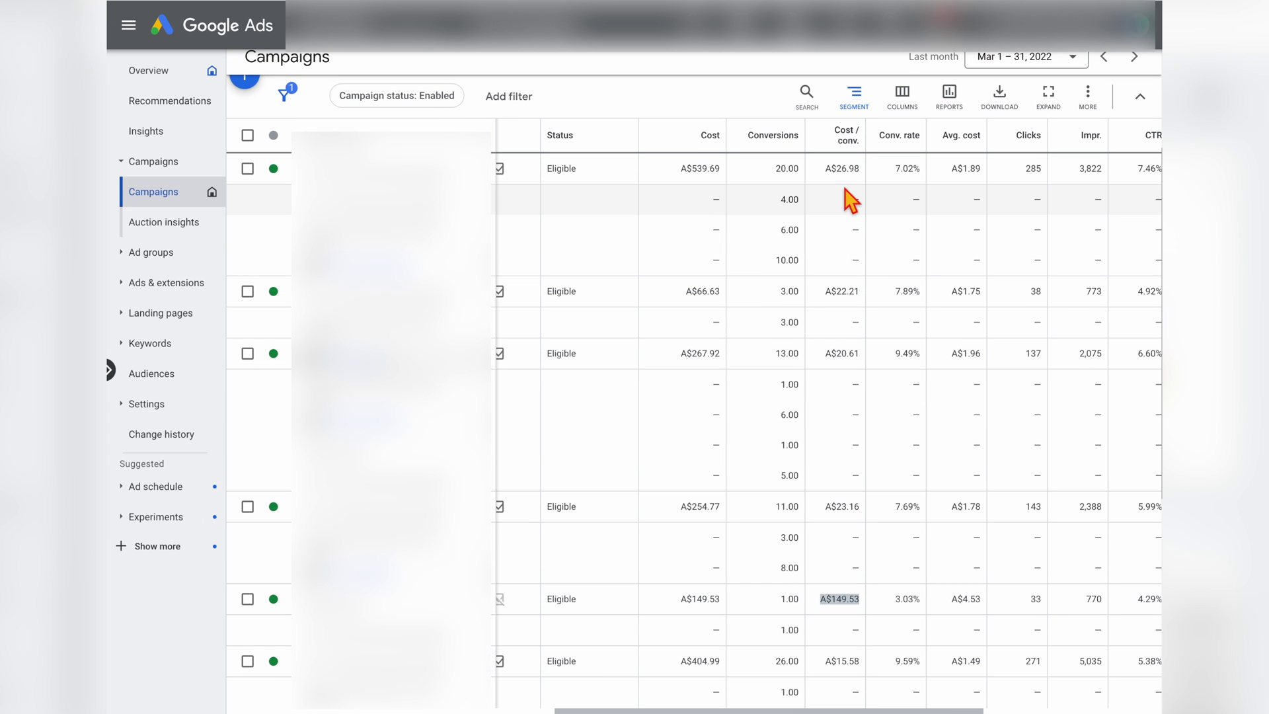
scroll(840, 439, "up", 3)
scroll(841, 442, "down", 1)
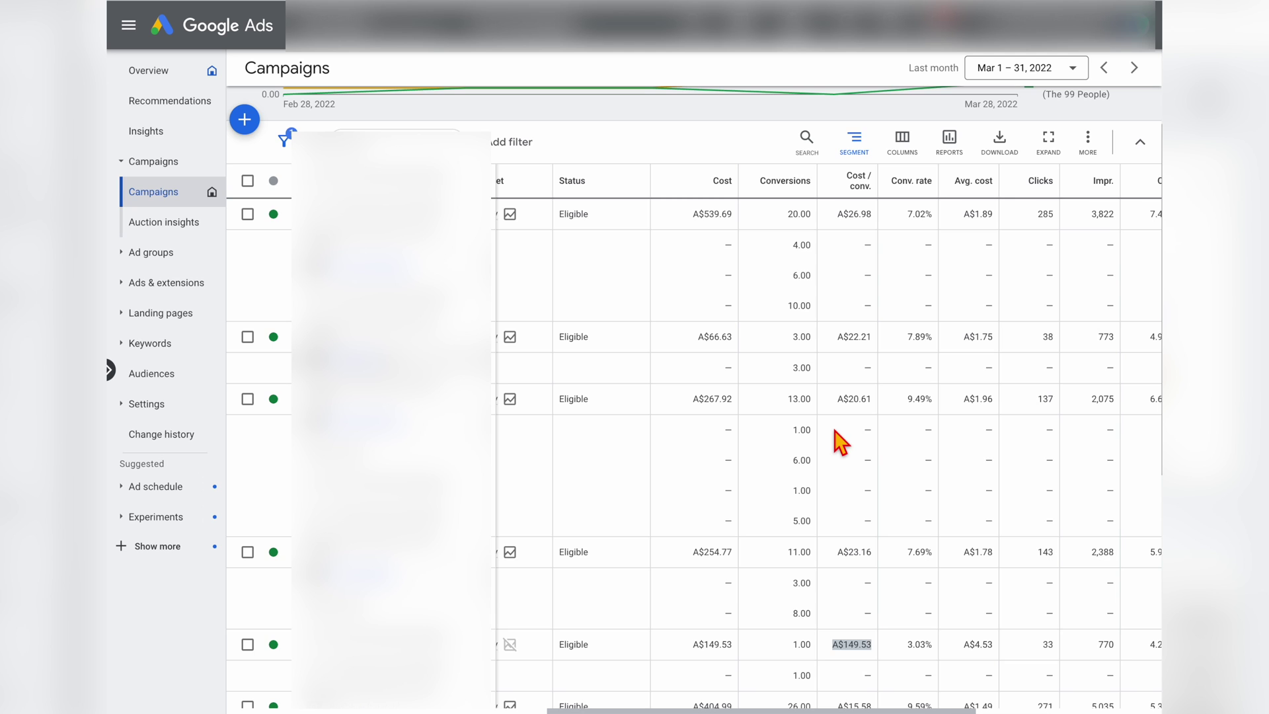
scroll(837, 440, "down", 5)
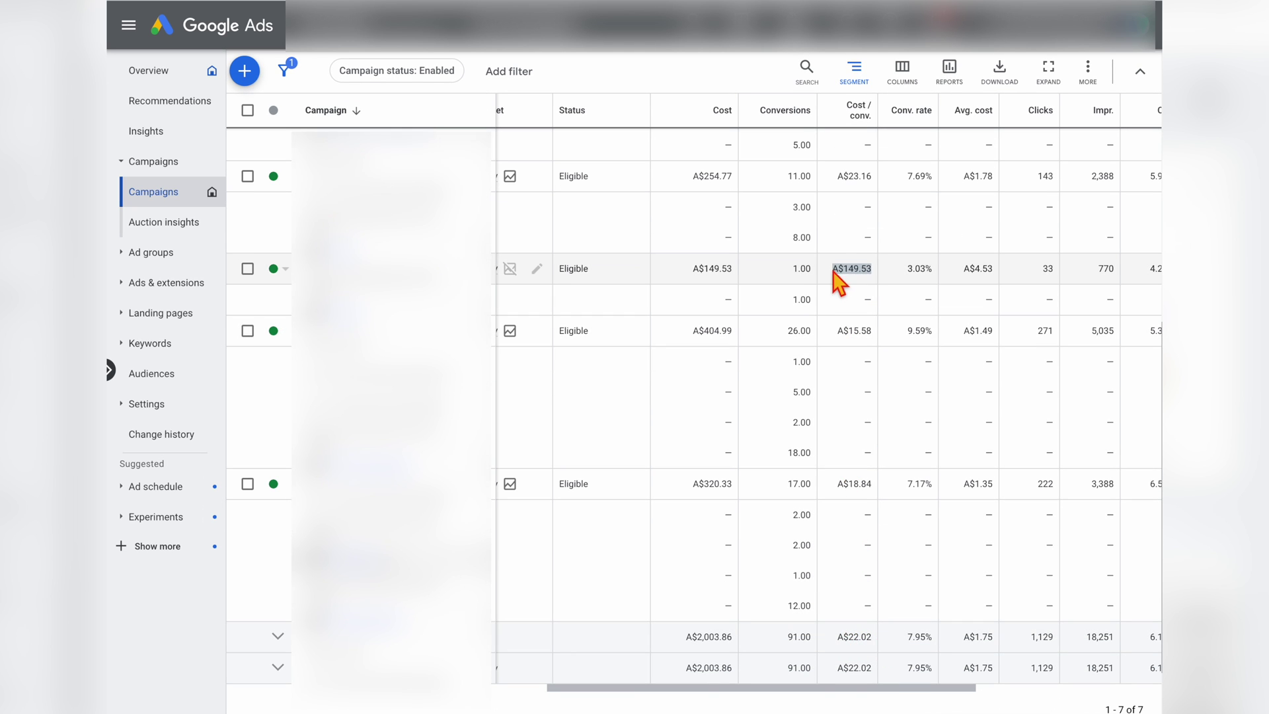
scroll(840, 281, "up", 6)
left_click(845, 365)
scroll(872, 368, "down", 2)
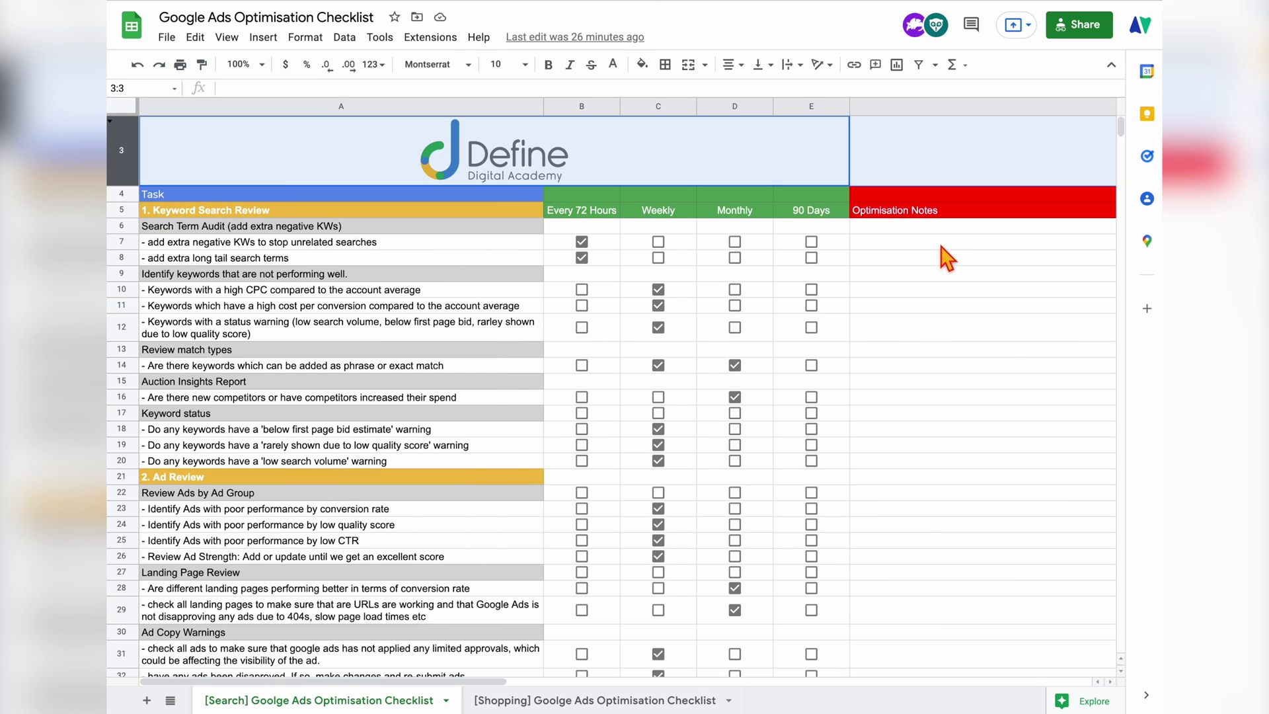
Point out the Search Term Audit, underperforming keywords and Keyword status tasks in the checklist
left_click(468, 226)
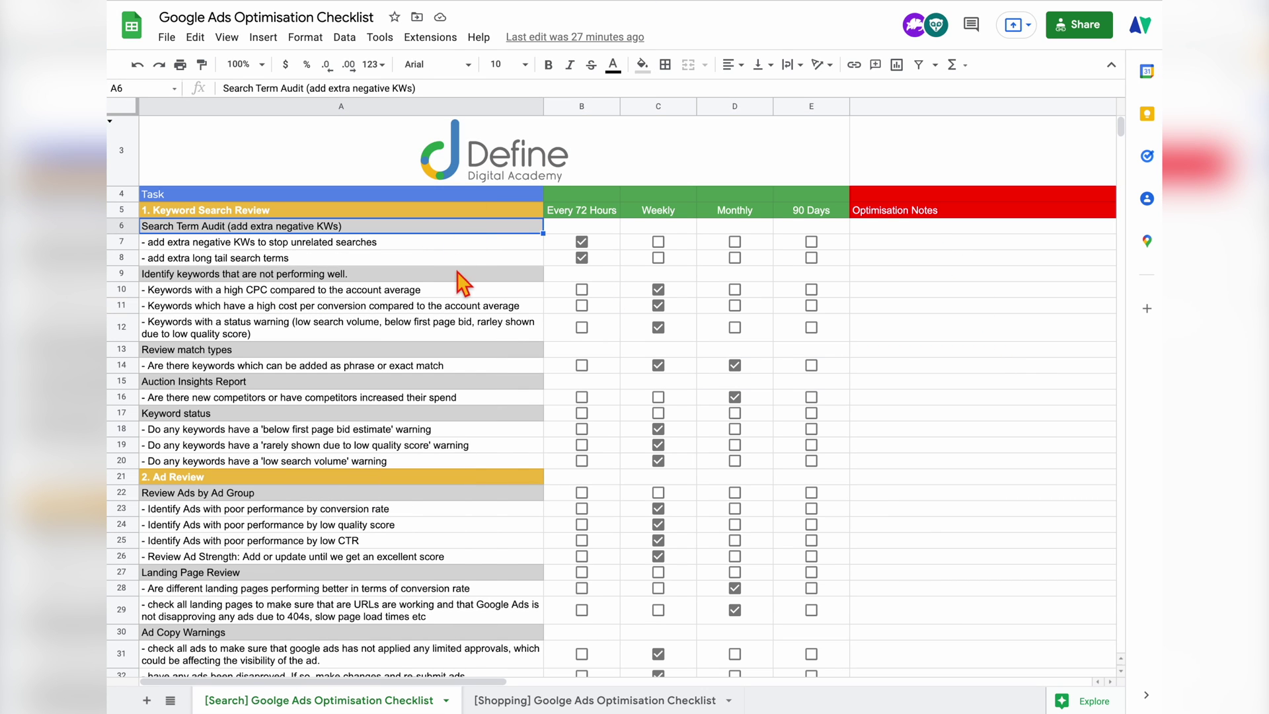
left_click(470, 274)
left_click(465, 413)
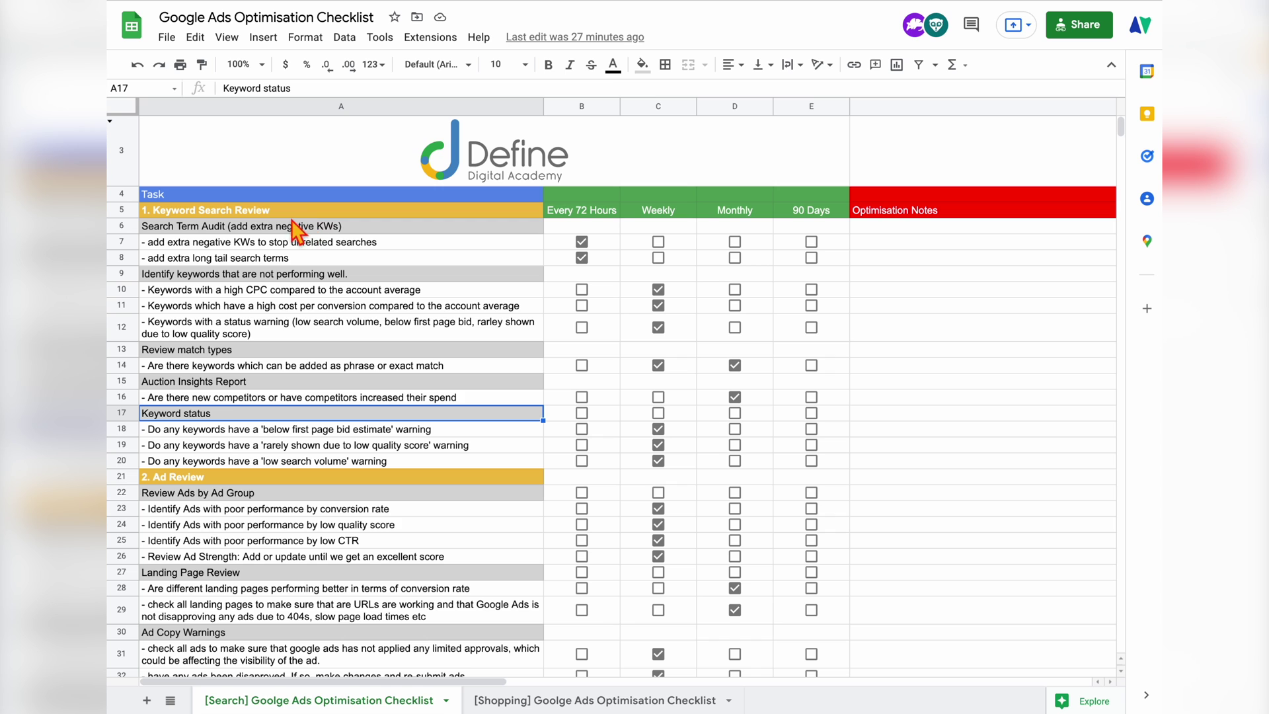
Point out the frequency headings Every 72 Hours, Weekly, Monthly and 90 Days
left_click(593, 214)
left_click(677, 216)
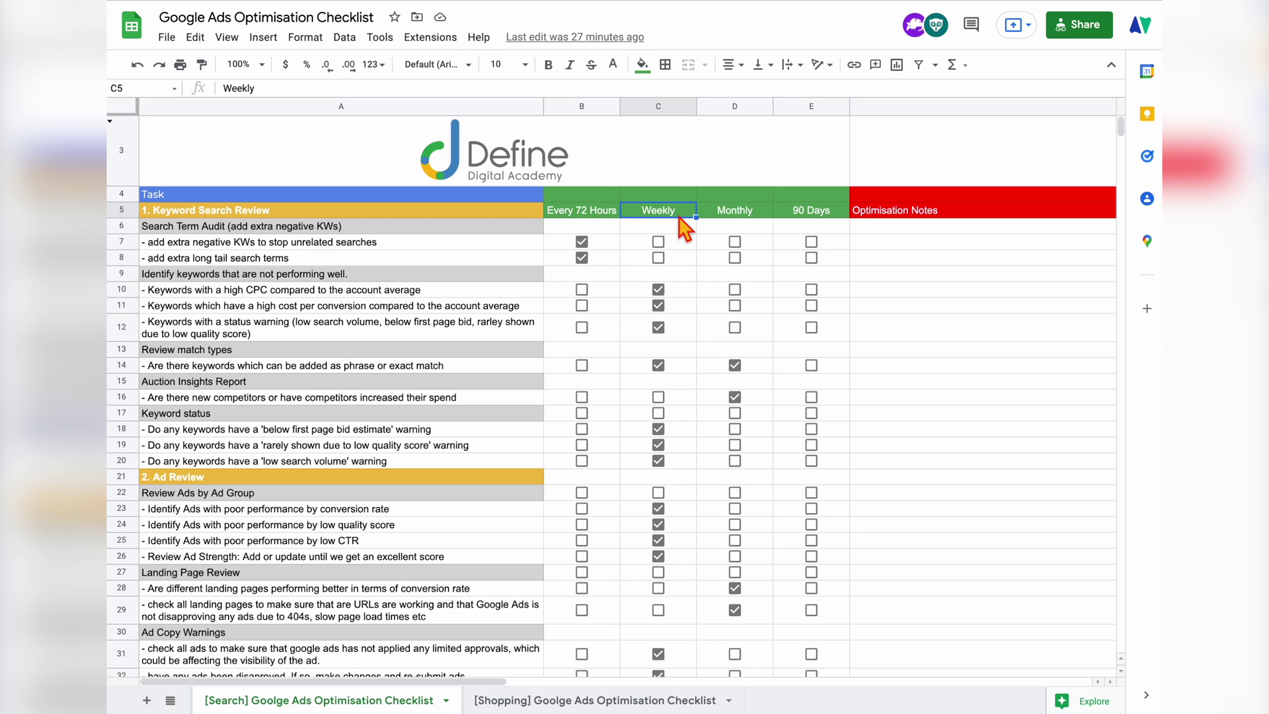
left_click(729, 215)
left_click(813, 210)
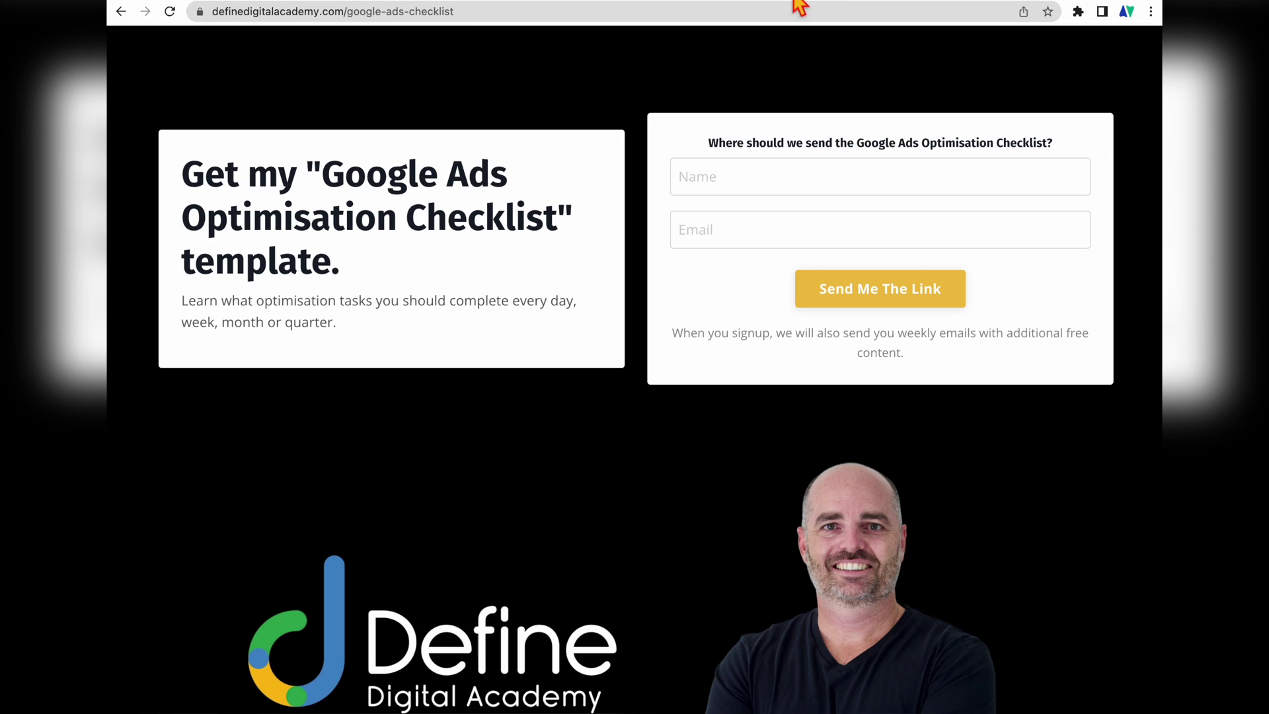
left_click_drag(466, 14, 190, 14)
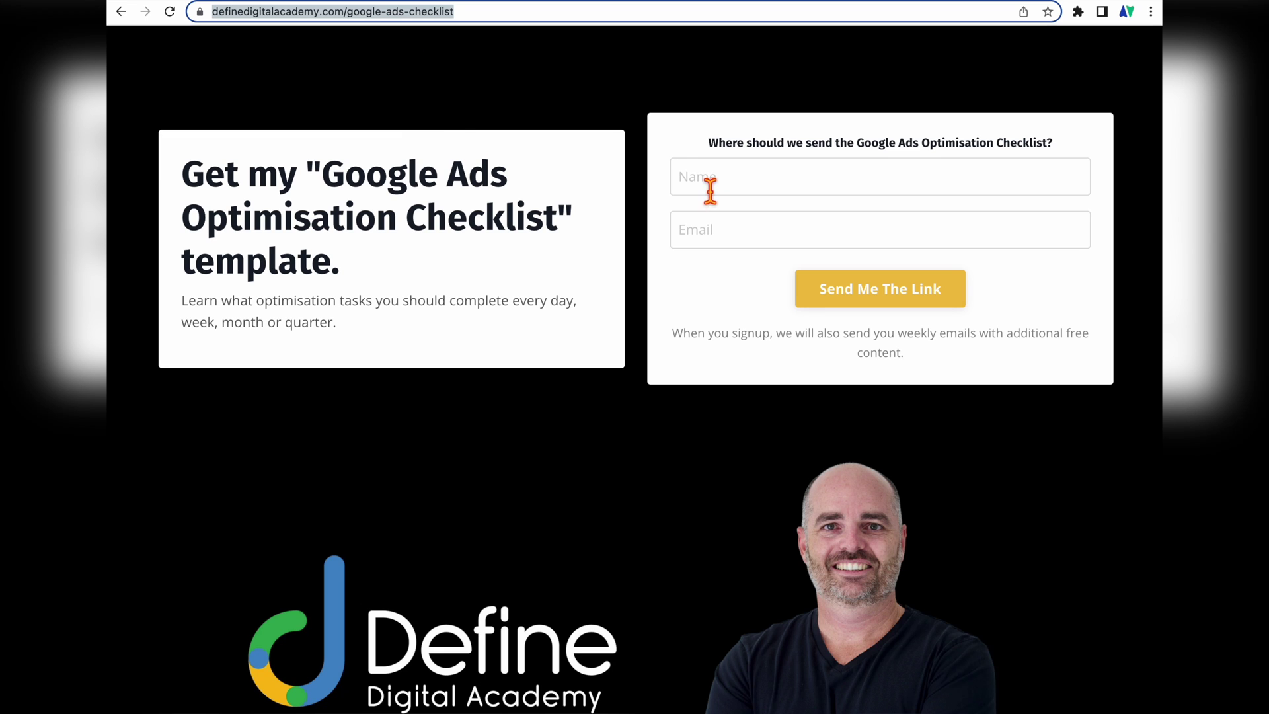
left_click(646, 86)
left_click(519, 17)
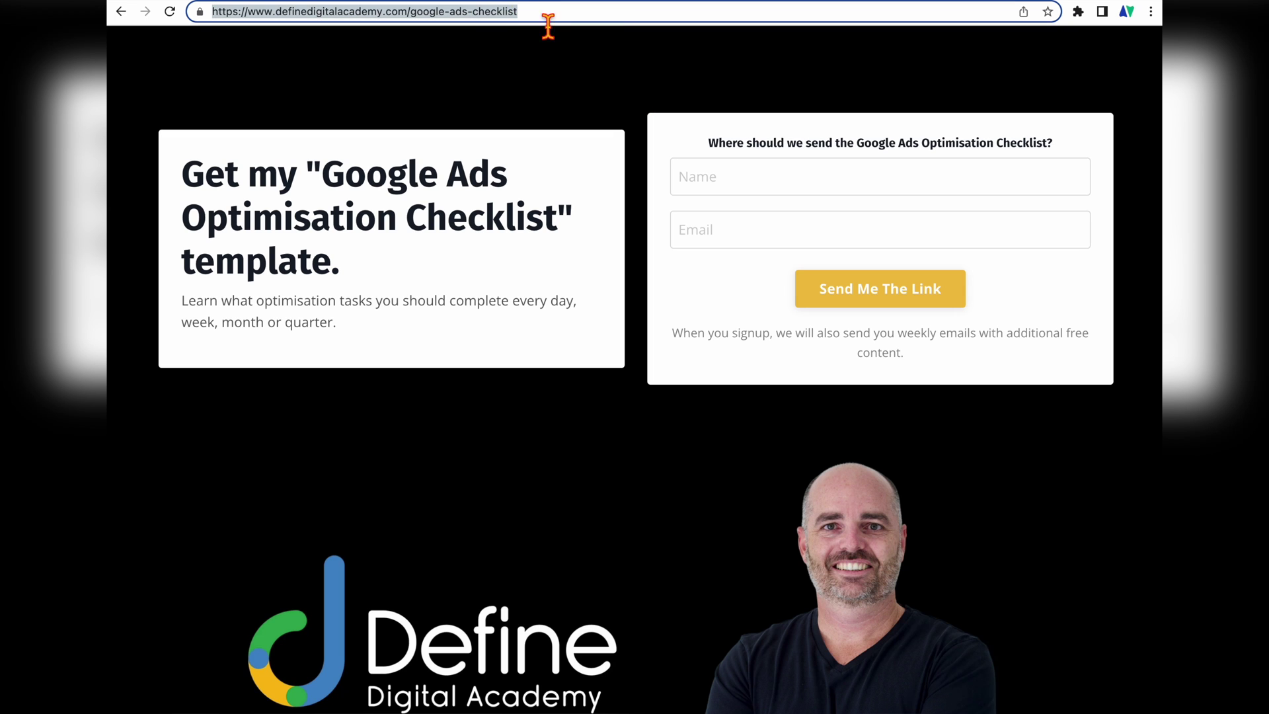